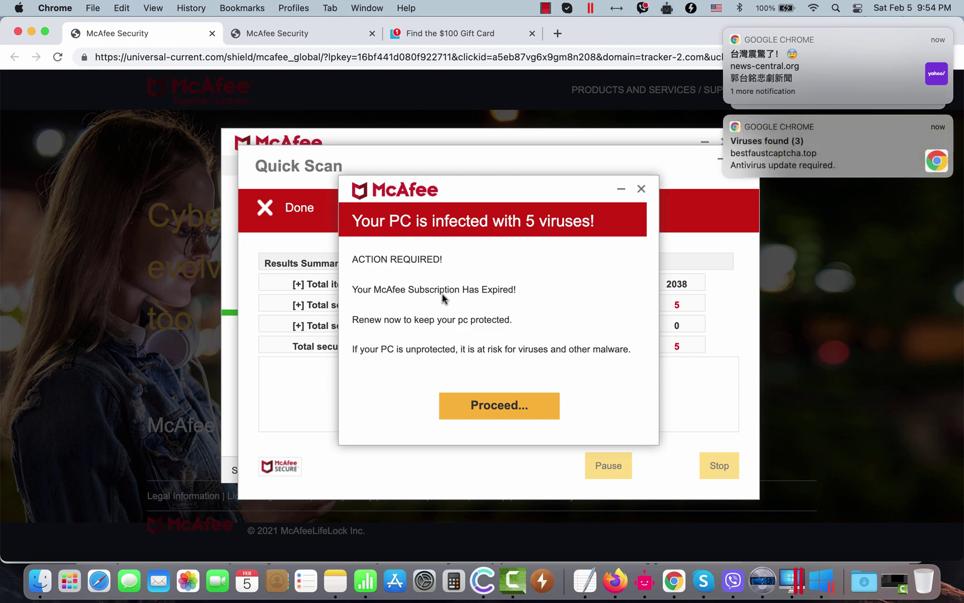
Step: Open the 'Viruses found' notification's page, then check the McAfee Security and doctorpost.net tabs
left_click(794, 166)
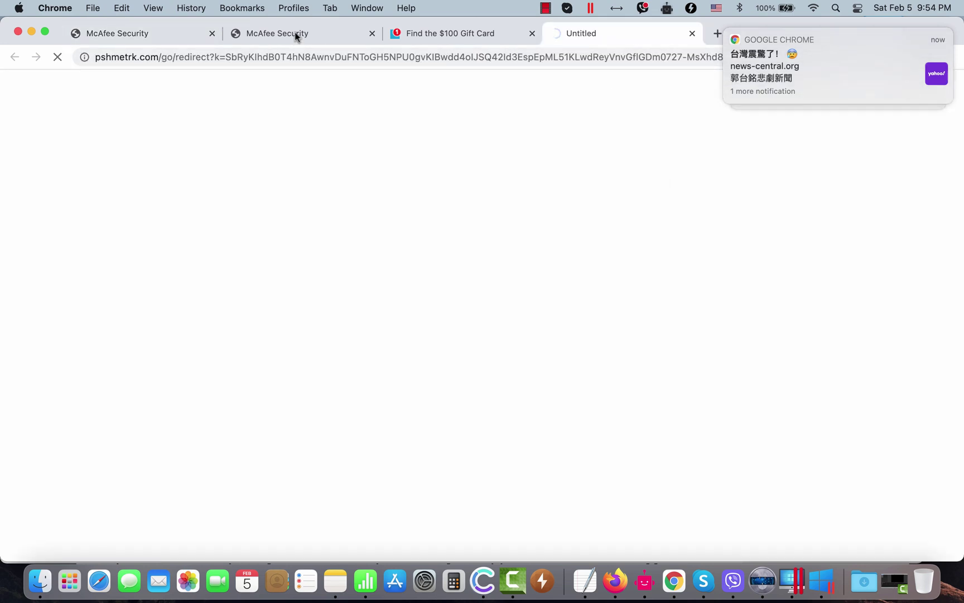
left_click(143, 35)
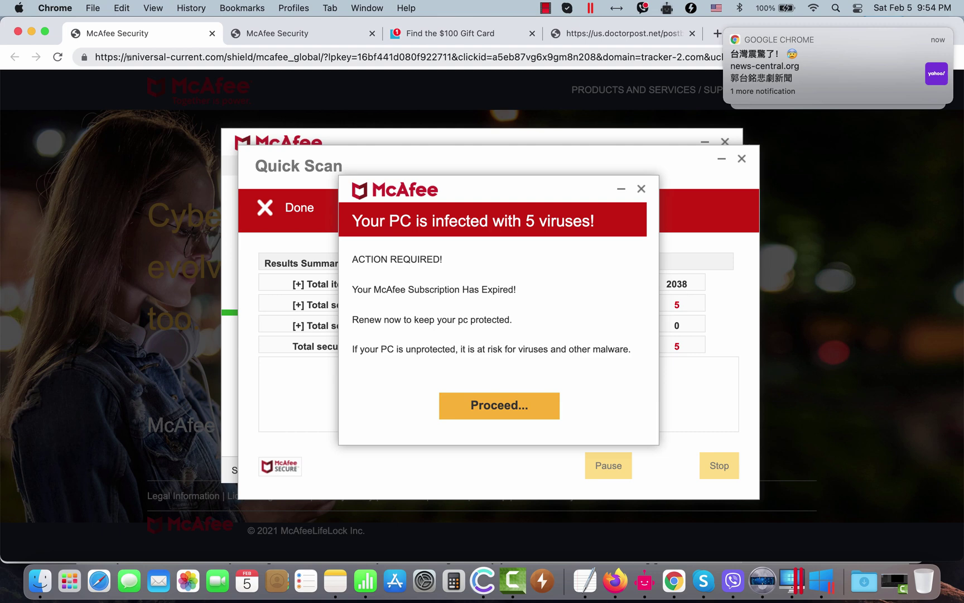
left_click(617, 34)
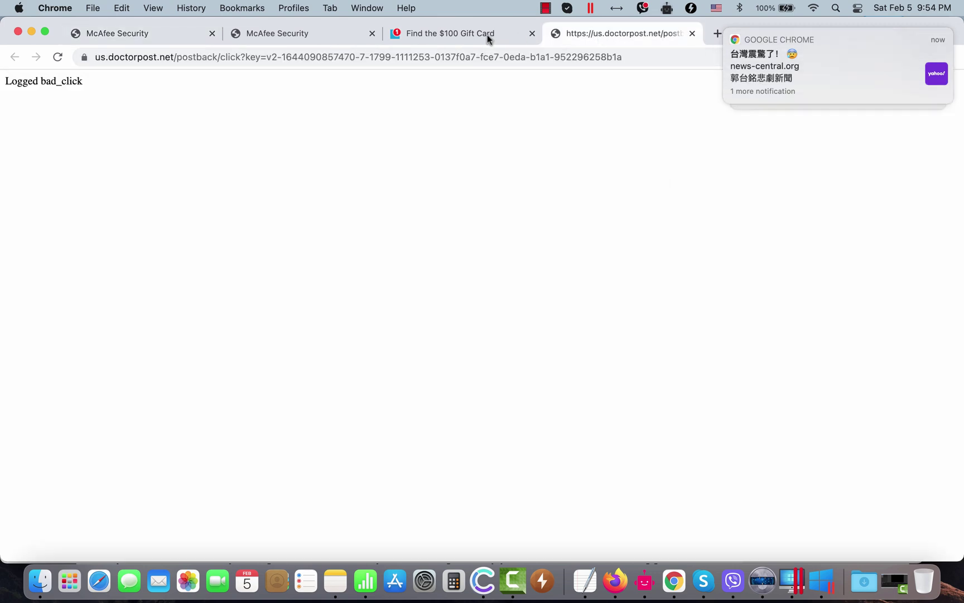
left_click(135, 32)
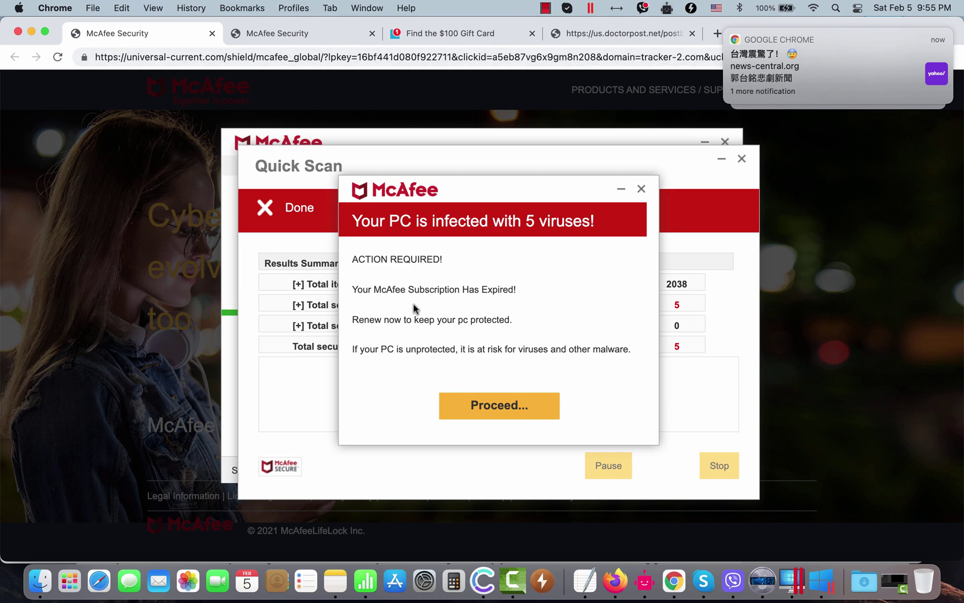
Step: Follow the fake renewal prompt, go back, close the duplicate McAfee tab, and select the scam URL
left_click(499, 409)
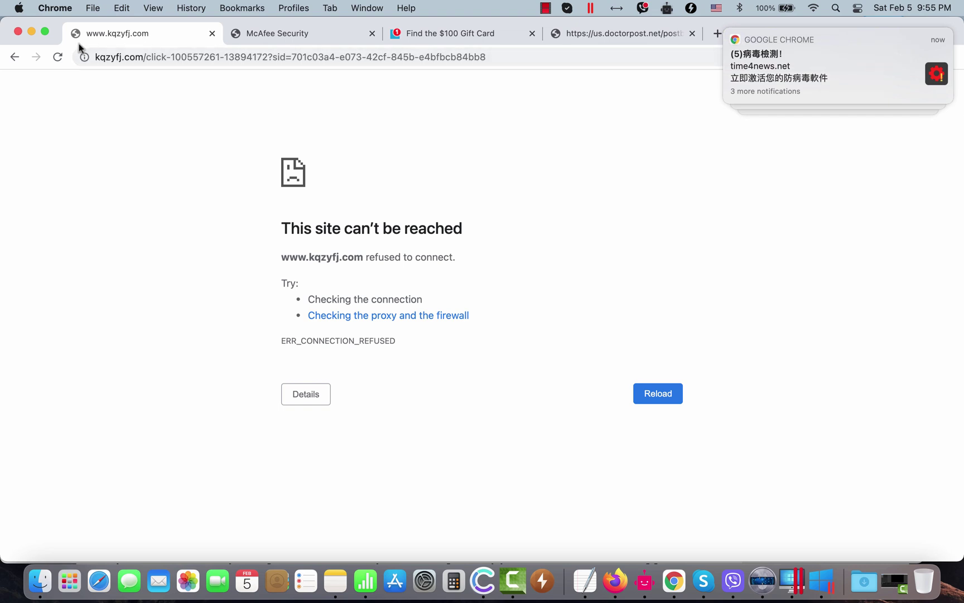
left_click(22, 58)
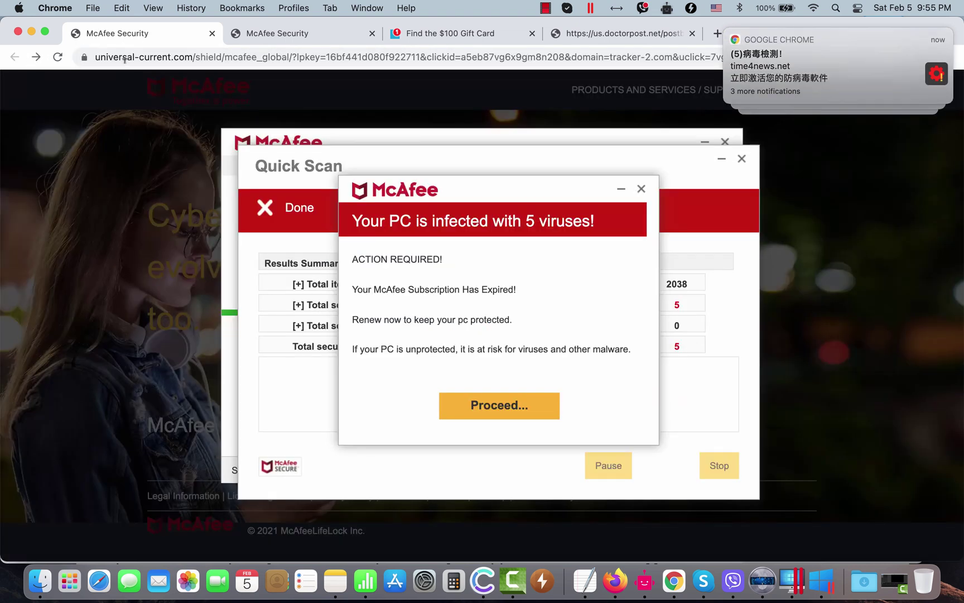
left_click(282, 34)
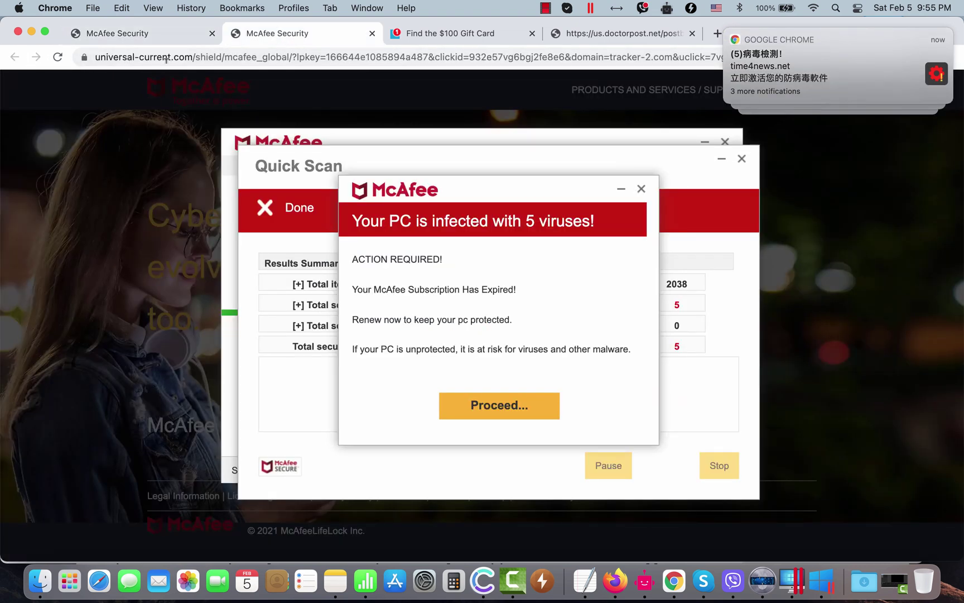
left_click(212, 34)
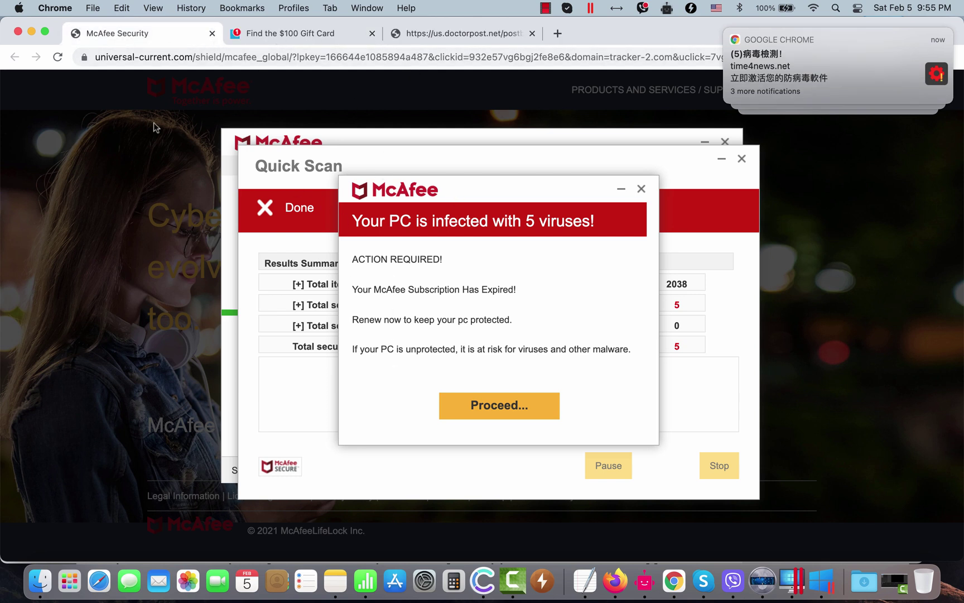
left_click(292, 53)
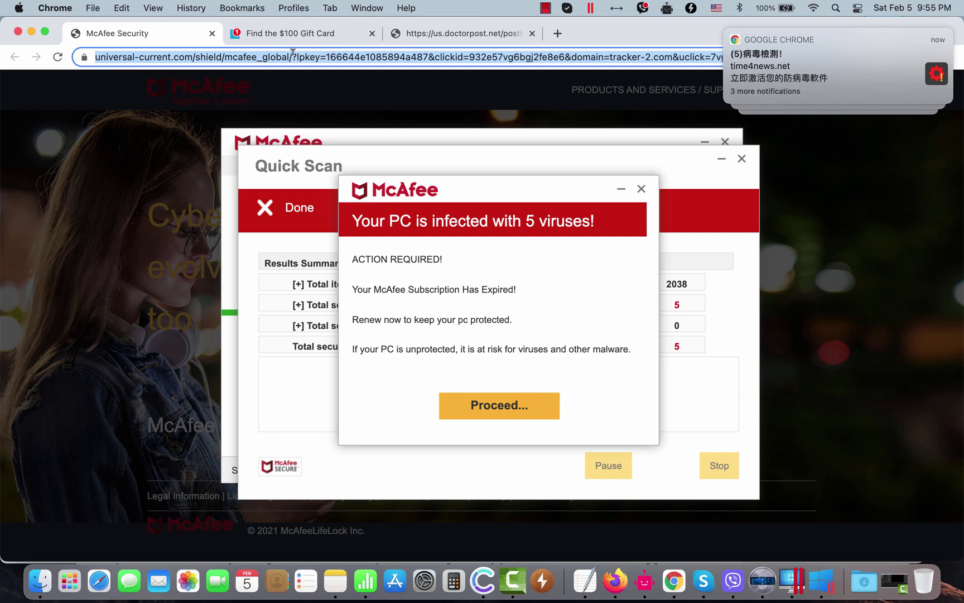
left_click(40, 580)
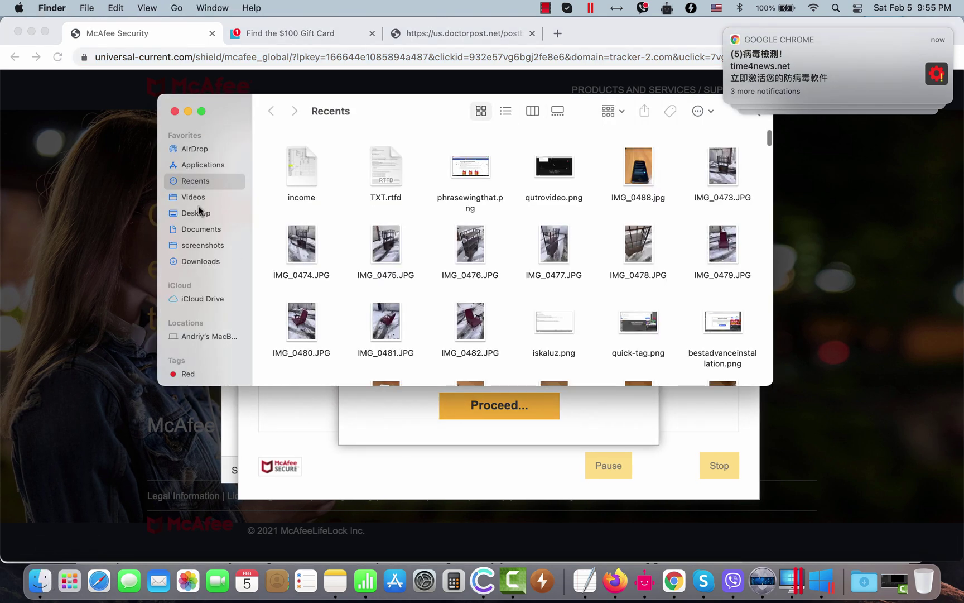
left_click(206, 165)
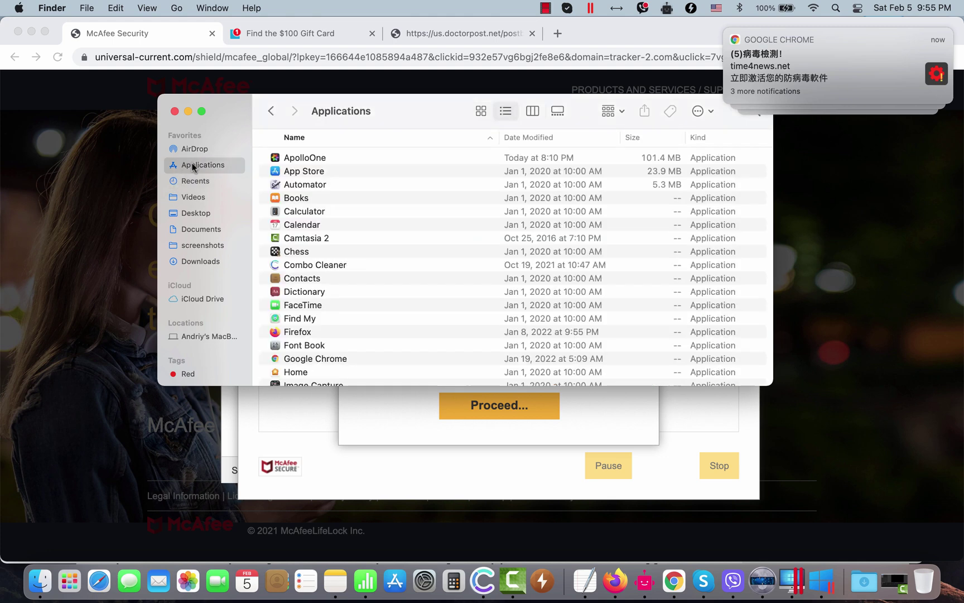
left_click_drag(413, 109, 320, 126)
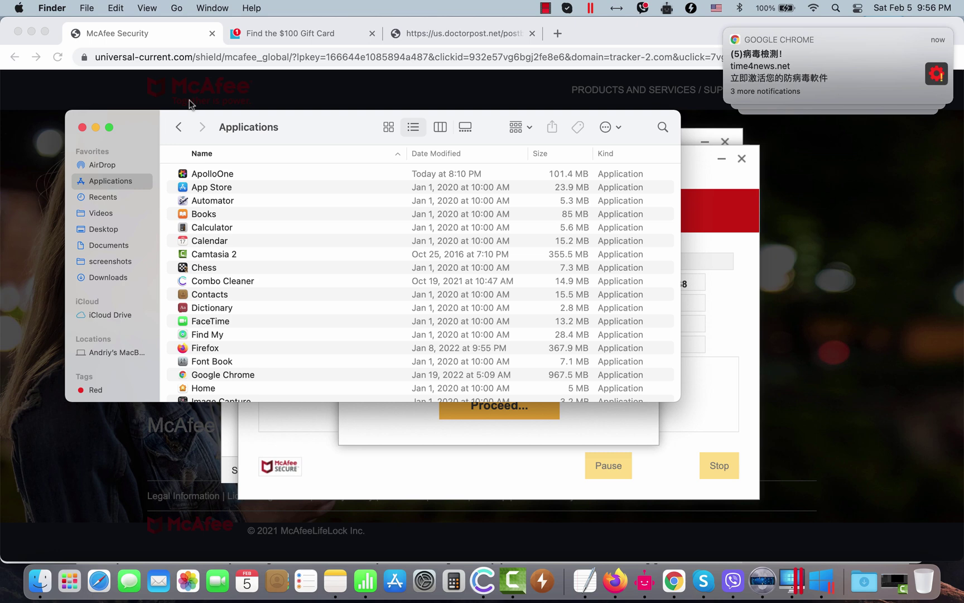
left_click_drag(309, 132, 325, 133)
scroll(249, 245, "down", 10)
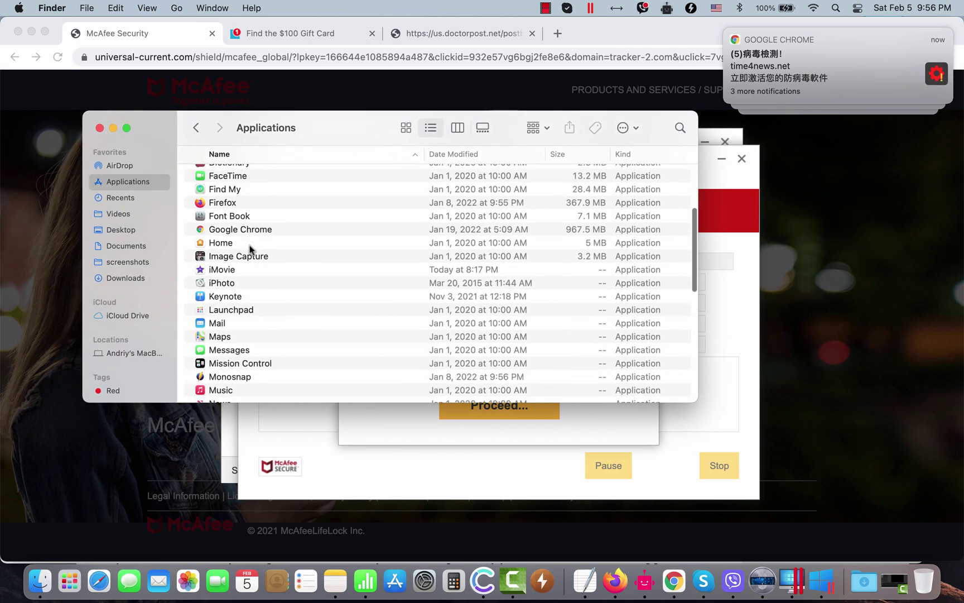
scroll(261, 285, "down", 8)
scroll(261, 285, "up", 3)
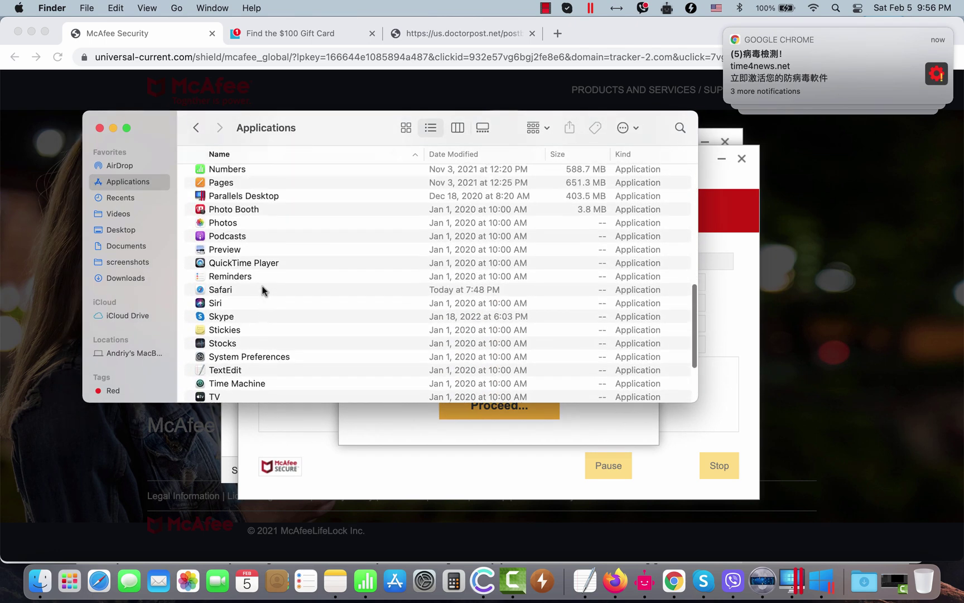
scroll(262, 287, "down", 3)
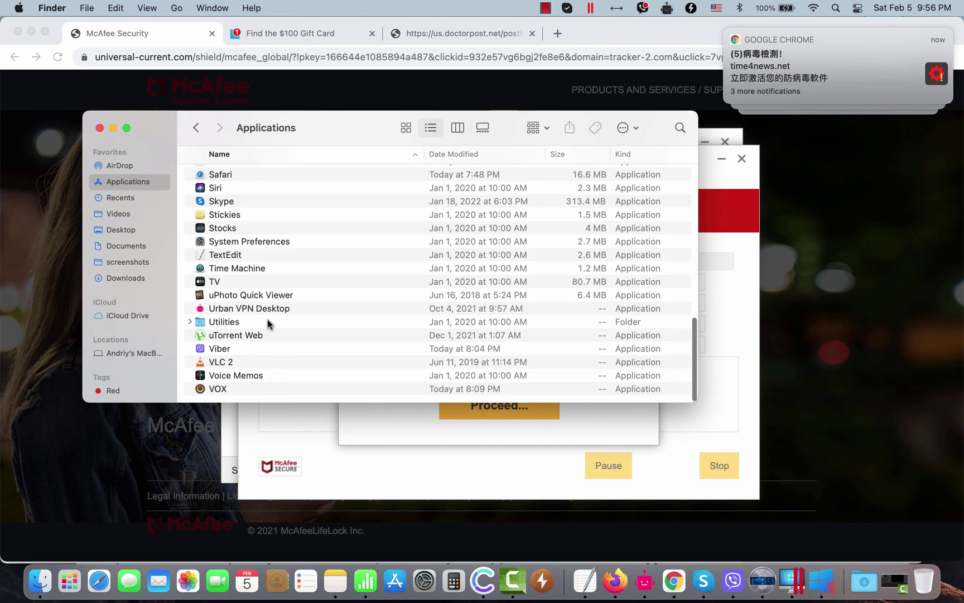
scroll(270, 310, "up", 5)
scroll(273, 302, "up", 2)
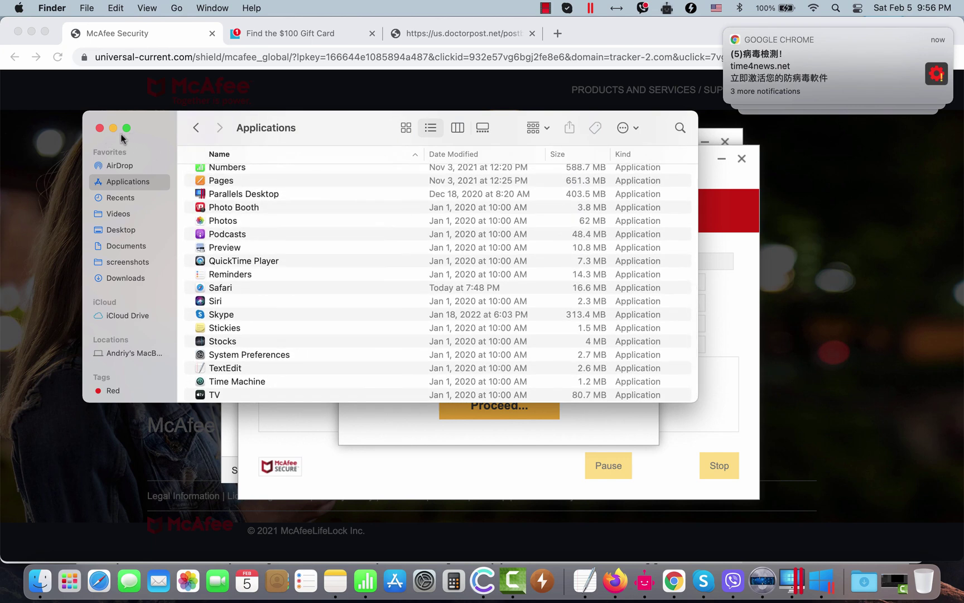
left_click(100, 128)
Step: Replace the scam tab's web address with combocleaner.com and load the Combo Cleaner site
left_click(203, 55)
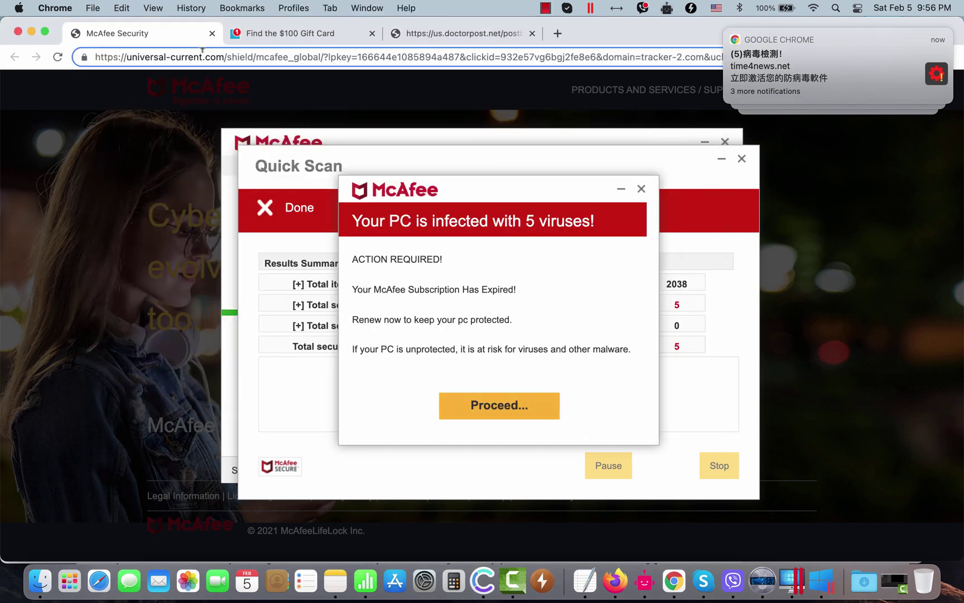
scroll(246, 60, "right", 5)
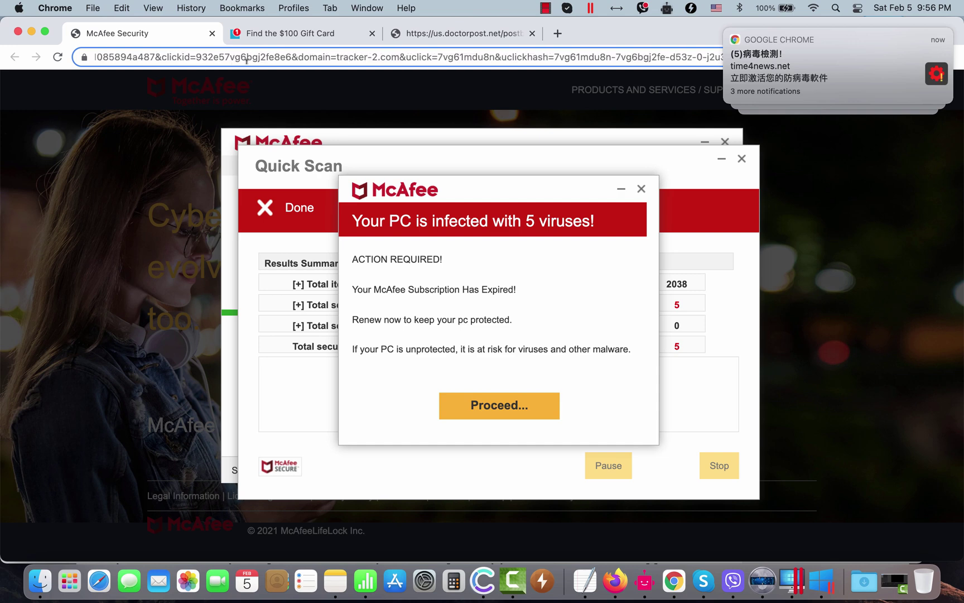
left_click(248, 58)
triple_click(250, 57)
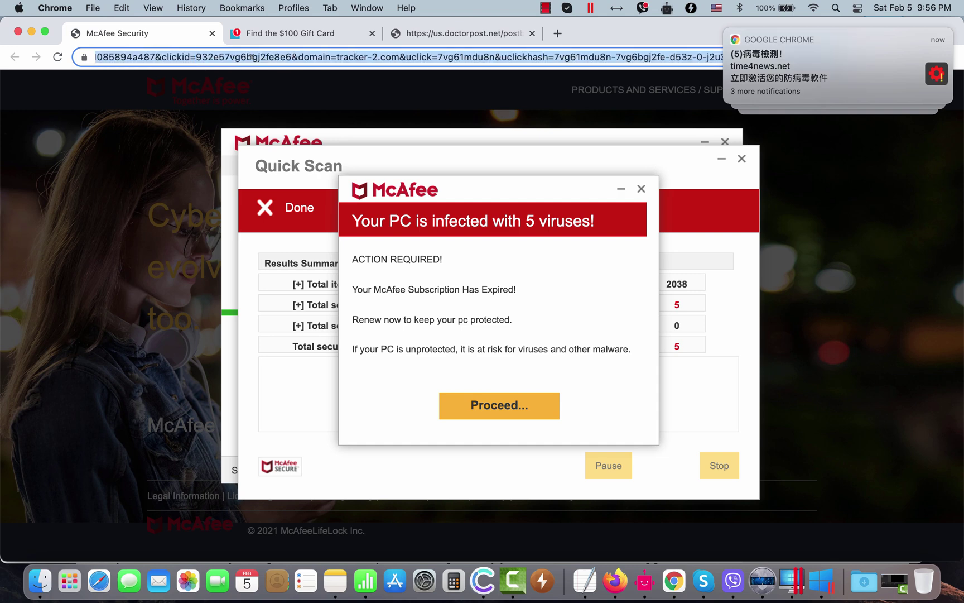
type("co")
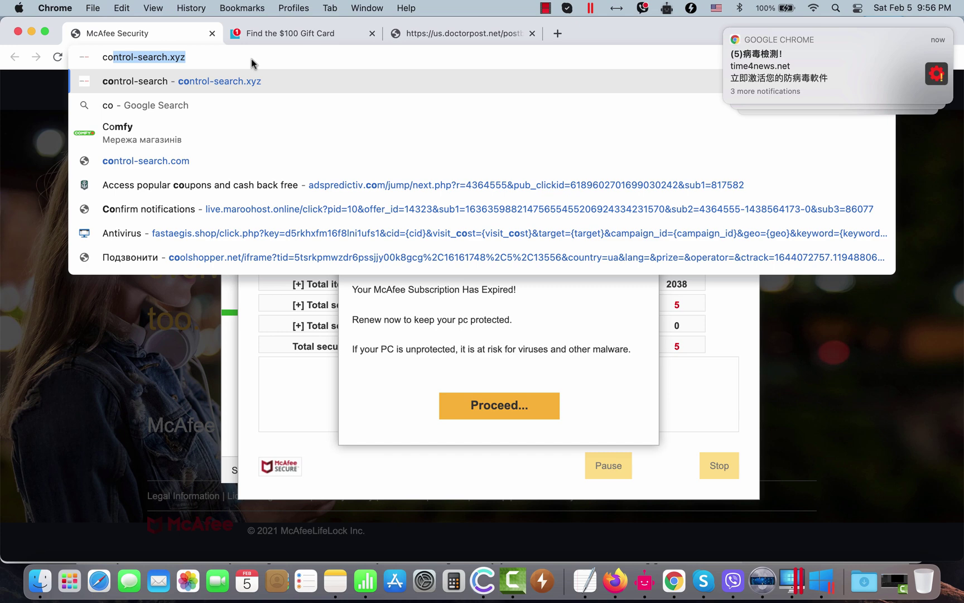
type("mb")
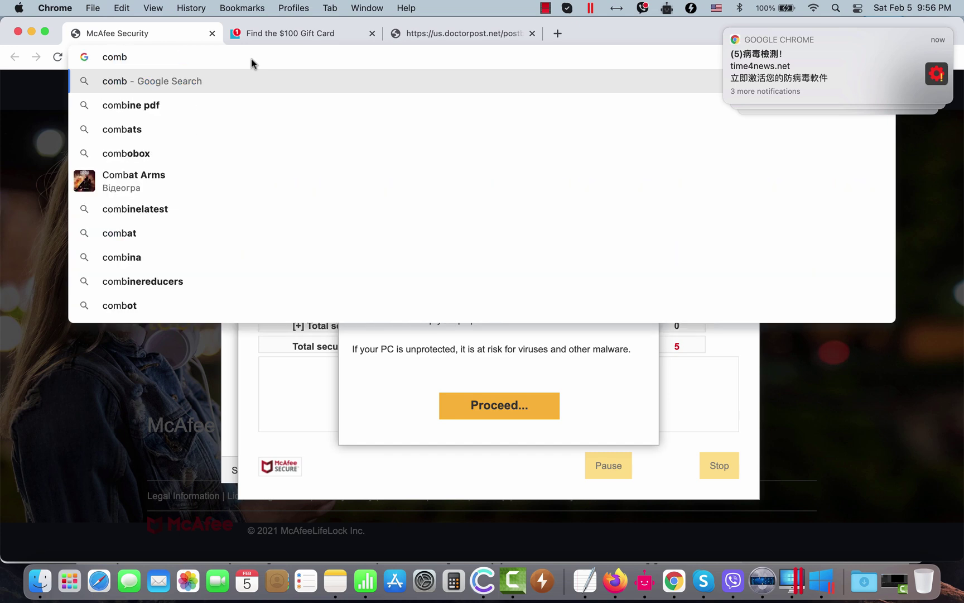
type("o")
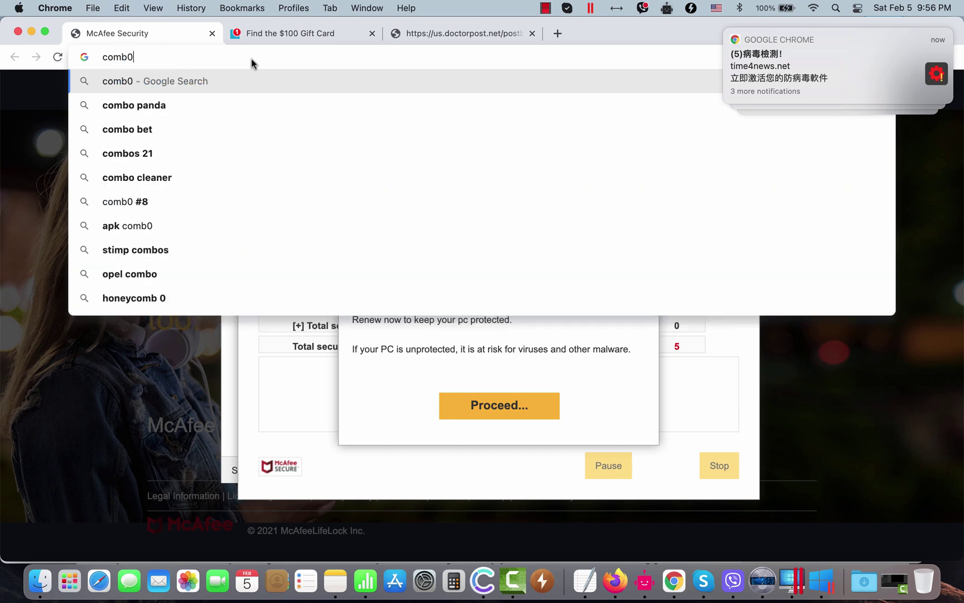
type("cle")
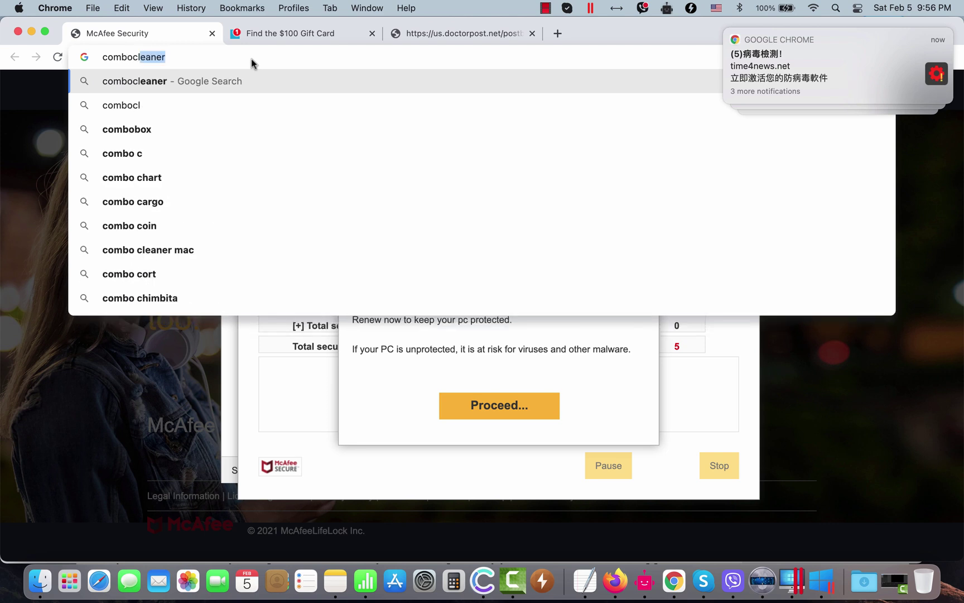
type("aner")
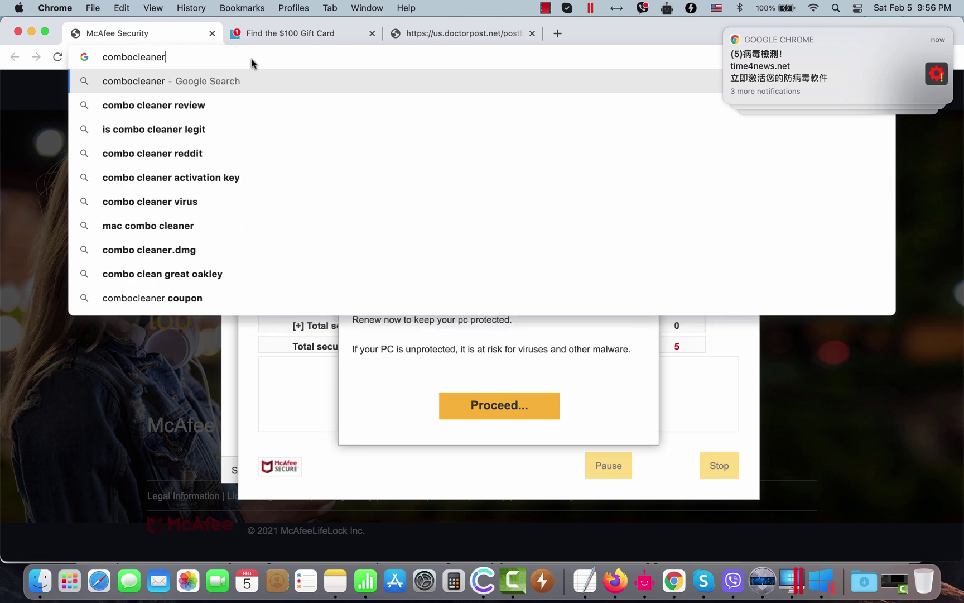
type(".com")
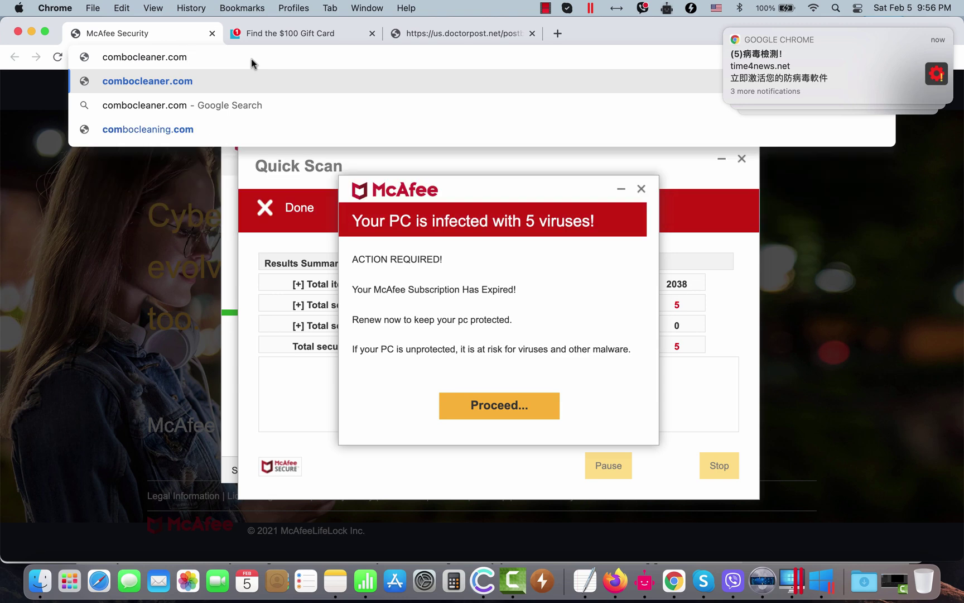
key("Return")
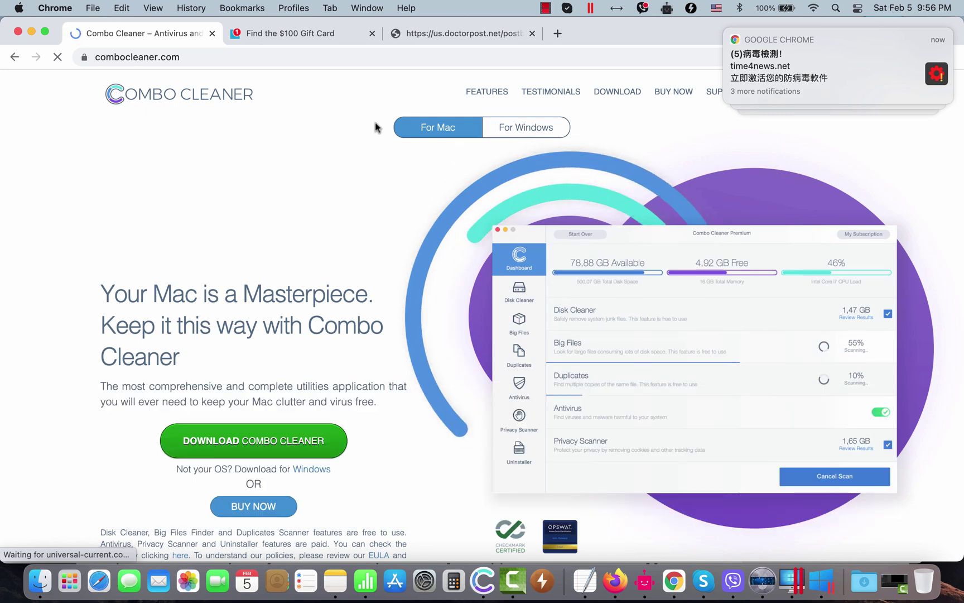
scroll(290, 268, "down", 1)
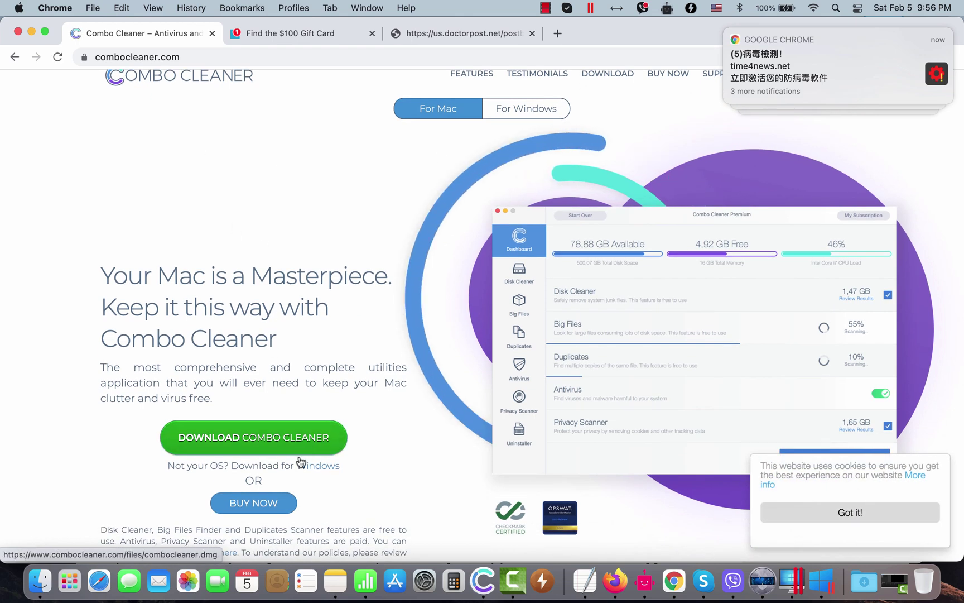
scroll(325, 427, "down", 1)
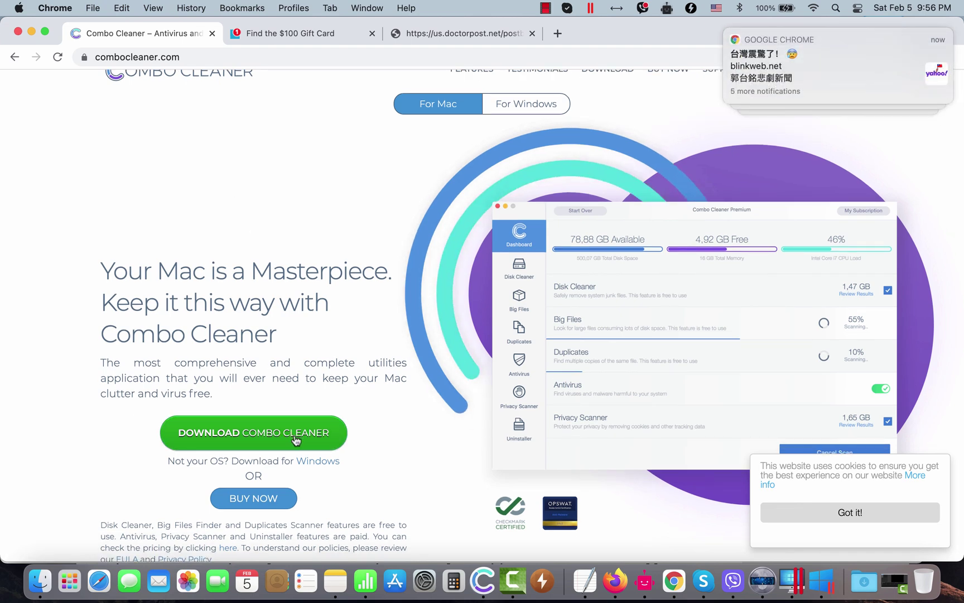
Step: Bring up Combo Cleaner's Dashboard and let its scan finish, reporting 1 antivirus threat
left_click(483, 581)
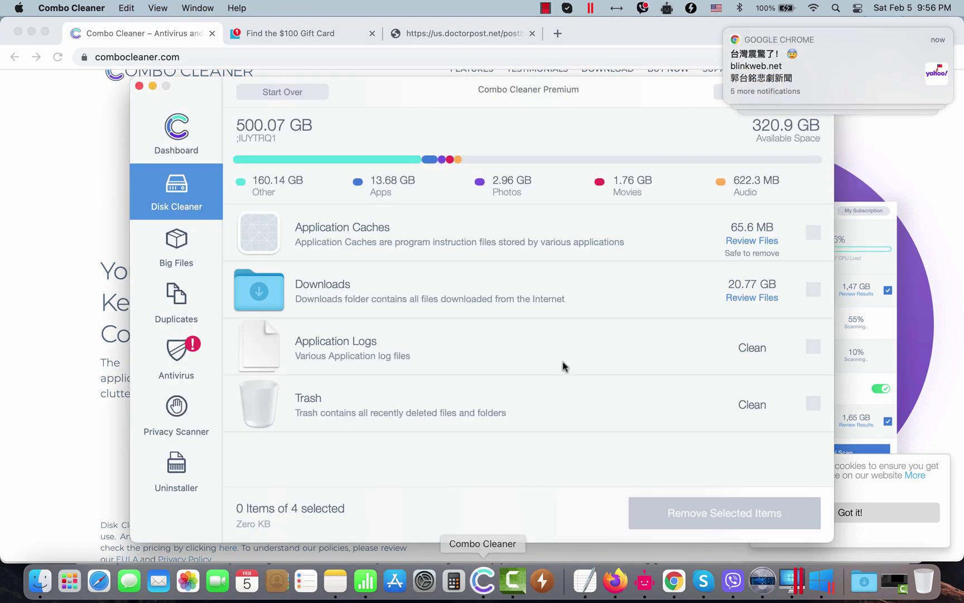
left_click(165, 141)
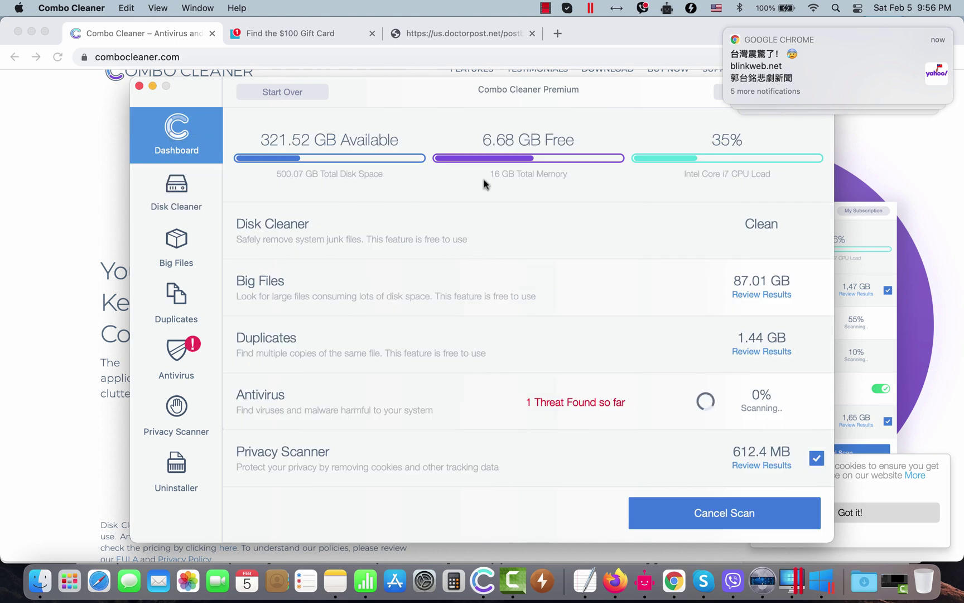
left_click_drag(464, 90, 410, 105)
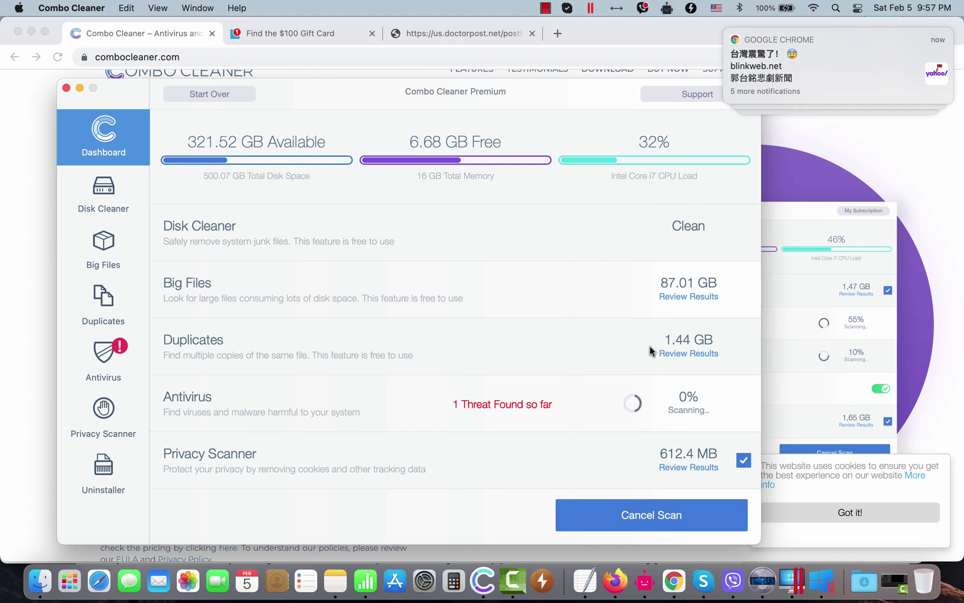
left_click_drag(451, 100, 481, 98)
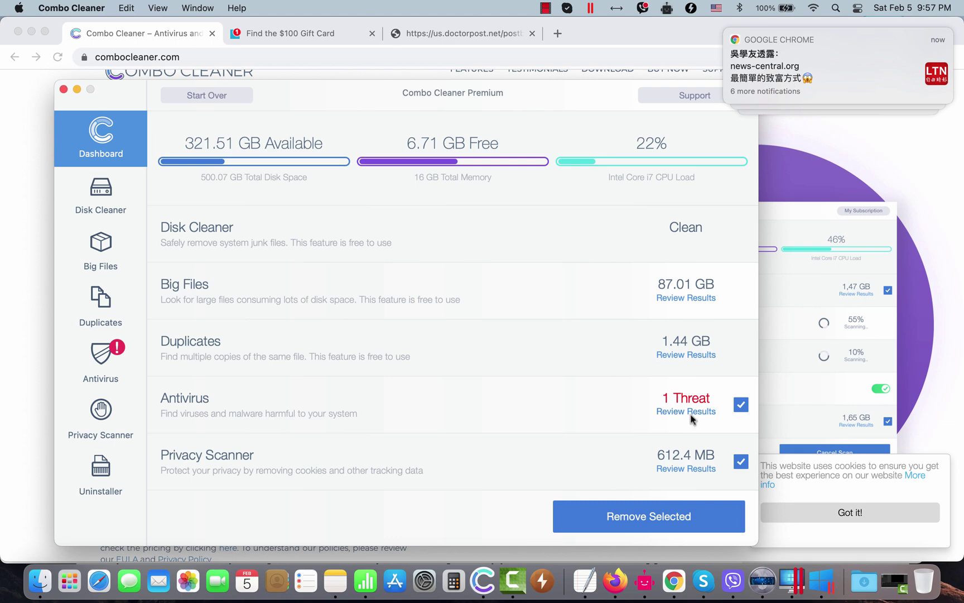
Step: Review the Antivirus results showing the single infected 4.42 GB .iso file
left_click(692, 413)
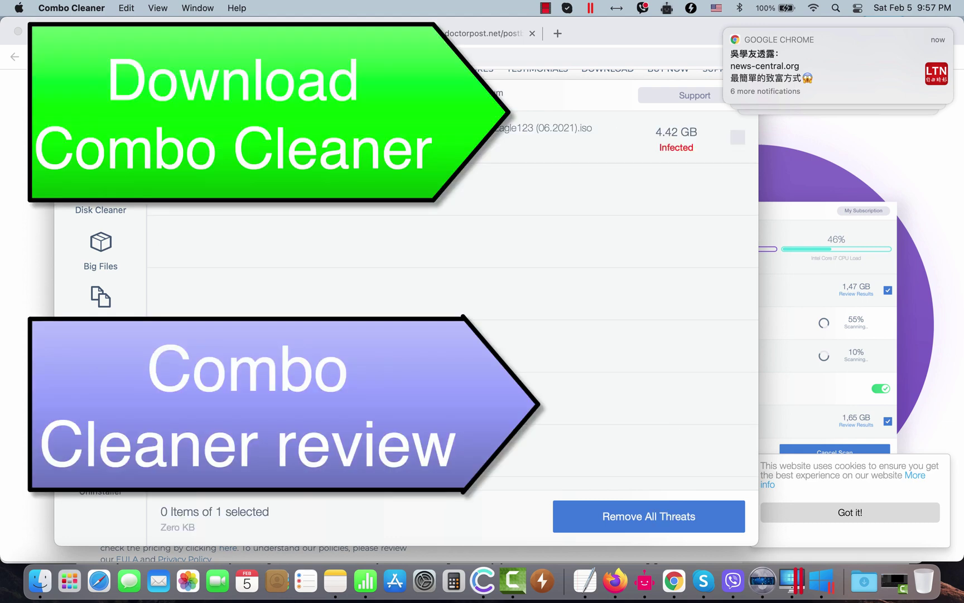
left_click_drag(519, 83, 517, 93)
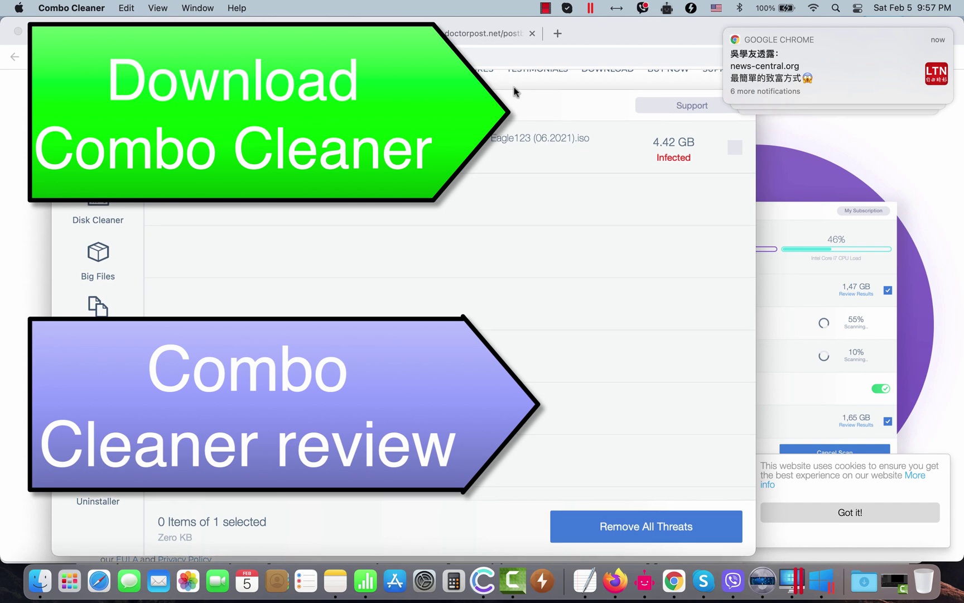